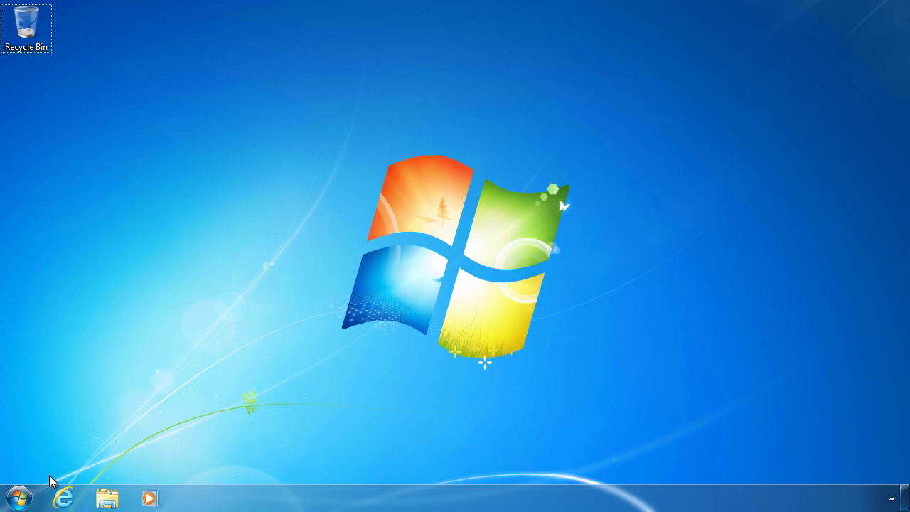
# Step: Open a Command Prompt with administrator rights and change to the root of drive C
pyautogui.click(19, 498)
pyautogui.write('cmd')
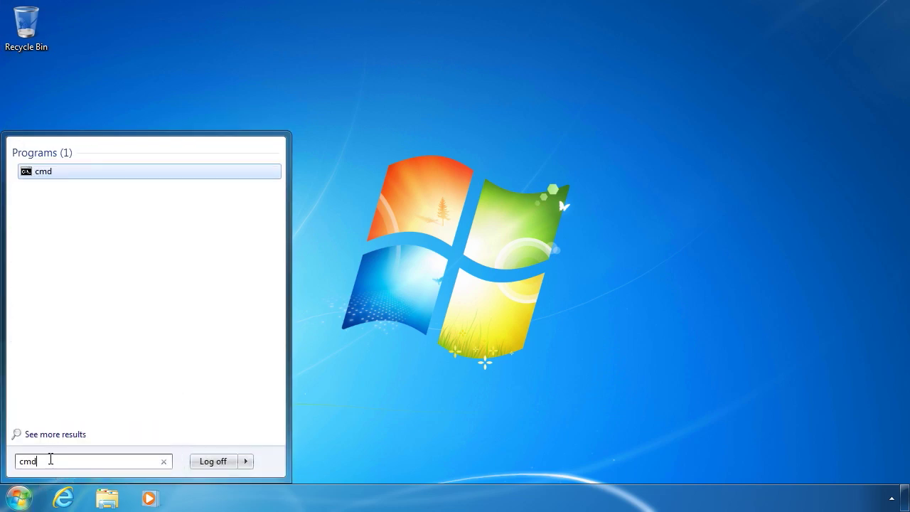
pyautogui.rightClick(44, 173)
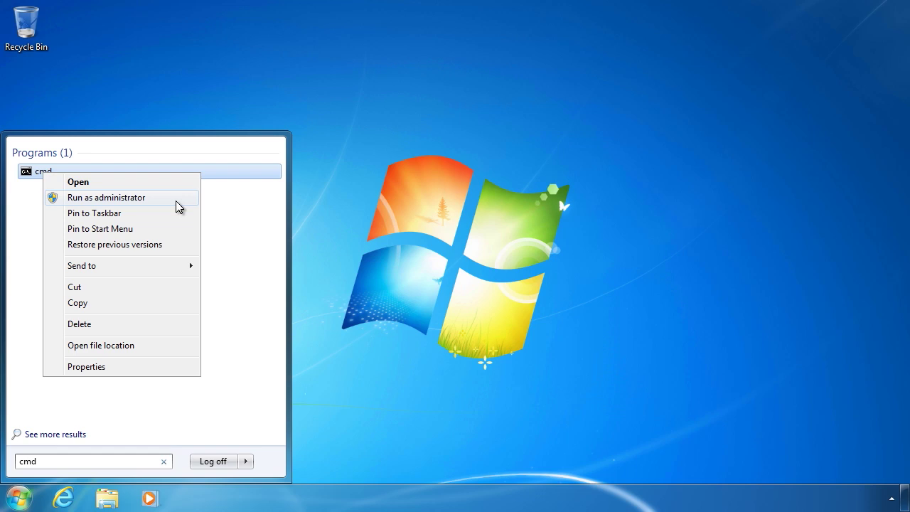
pyautogui.click(175, 200)
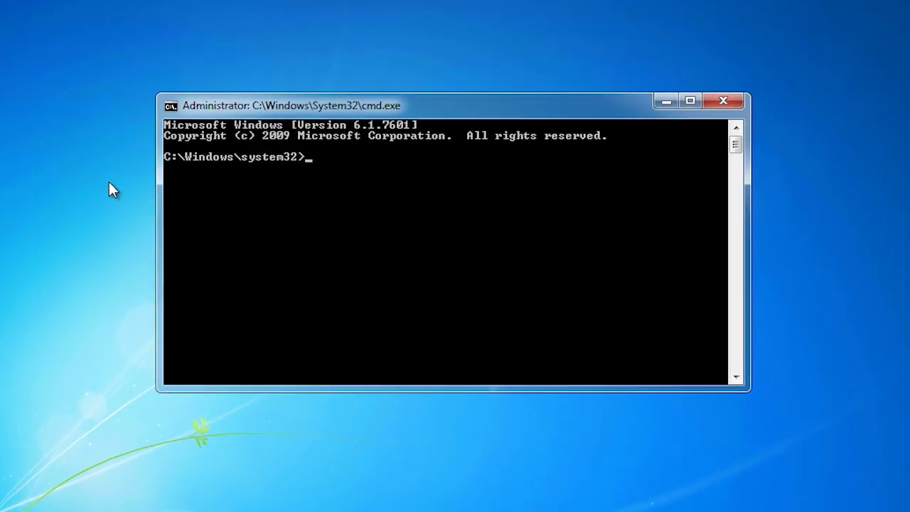
pyautogui.write('cd \\')
pyautogui.press('Return')
# Step: Run winrm quickconfig, accept both the service changes and the listener and firewall changes with y, and exit the prompt
pyautogui.write('win')
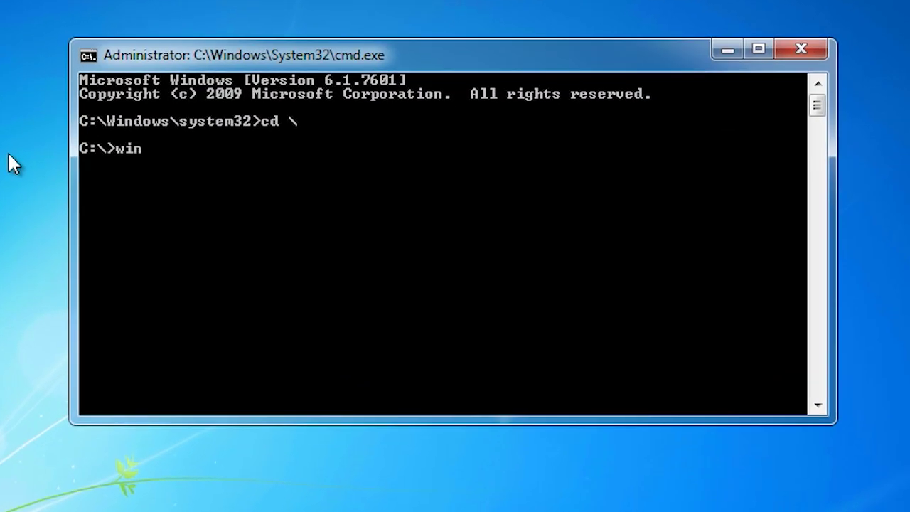
pyautogui.write('rm quickconfig')
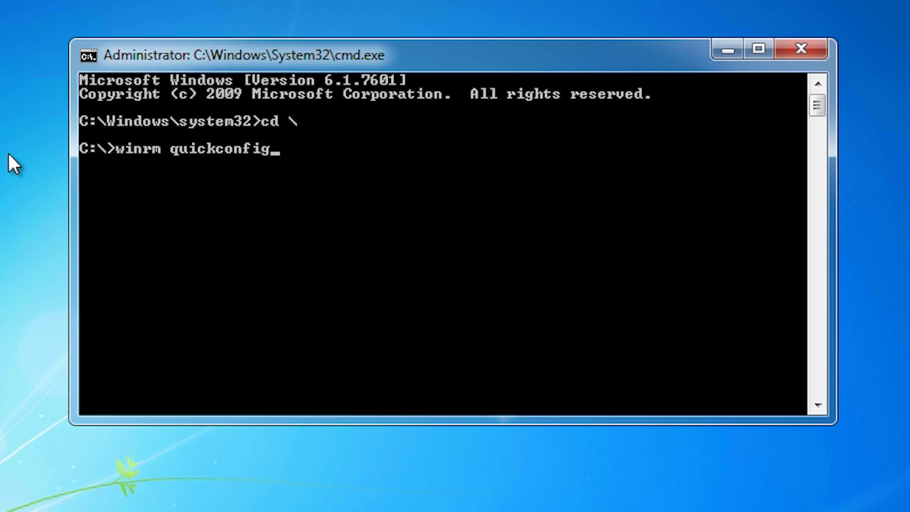
pyautogui.press('Return')
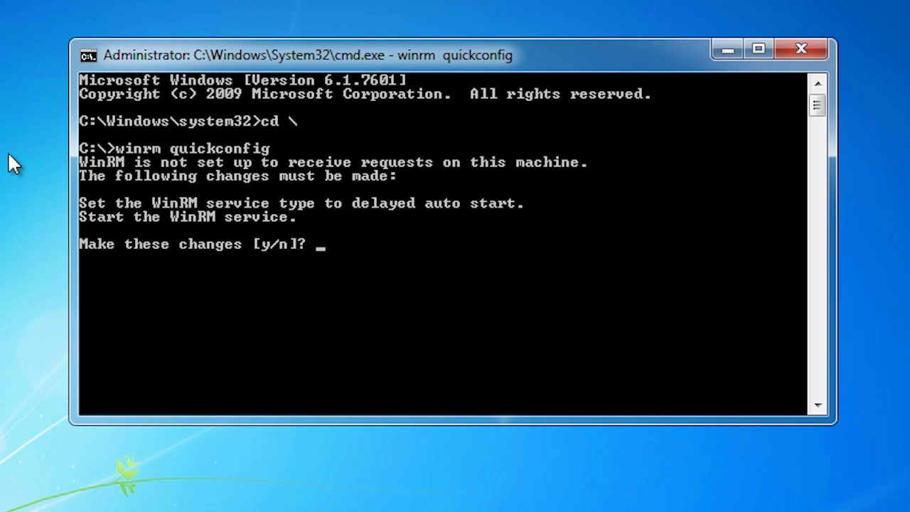
pyautogui.write('y')
pyautogui.press('Return')
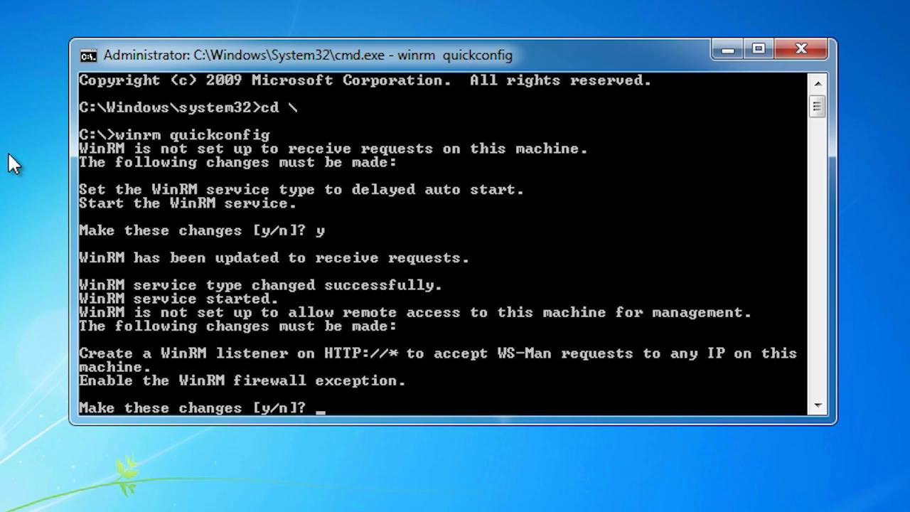
pyautogui.write('y')
pyautogui.press('Return')
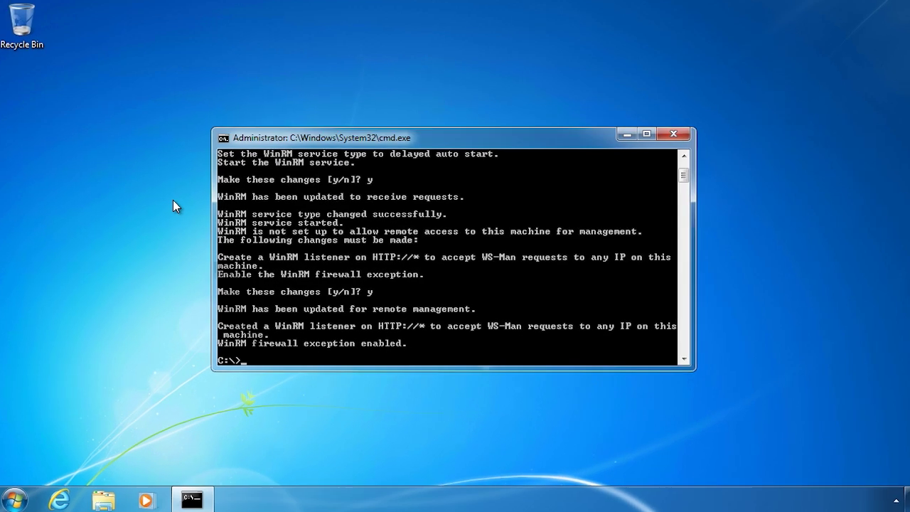
pyautogui.write('exit')
pyautogui.press('Return')
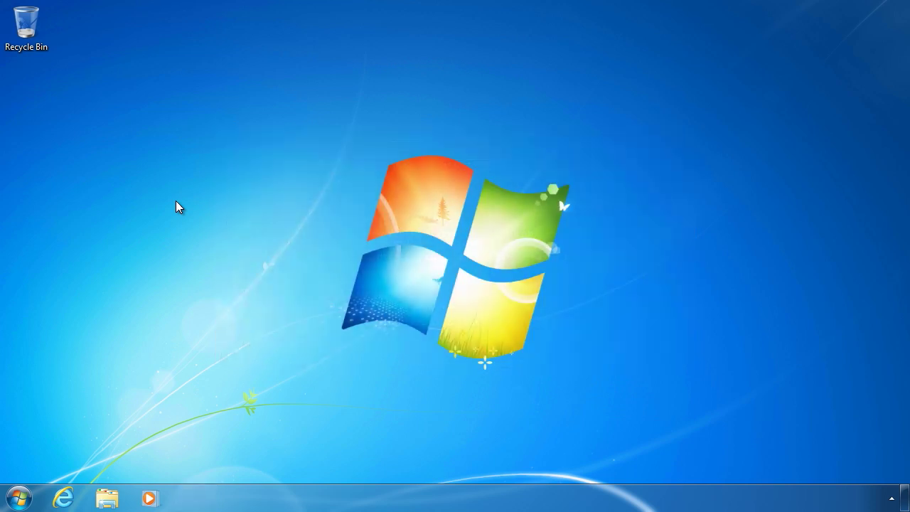
# Step: Open the local users and groups editor and show the properties of the Event Log Readers group
pyautogui.click(32, 495)
pyautogui.write('edit lo')
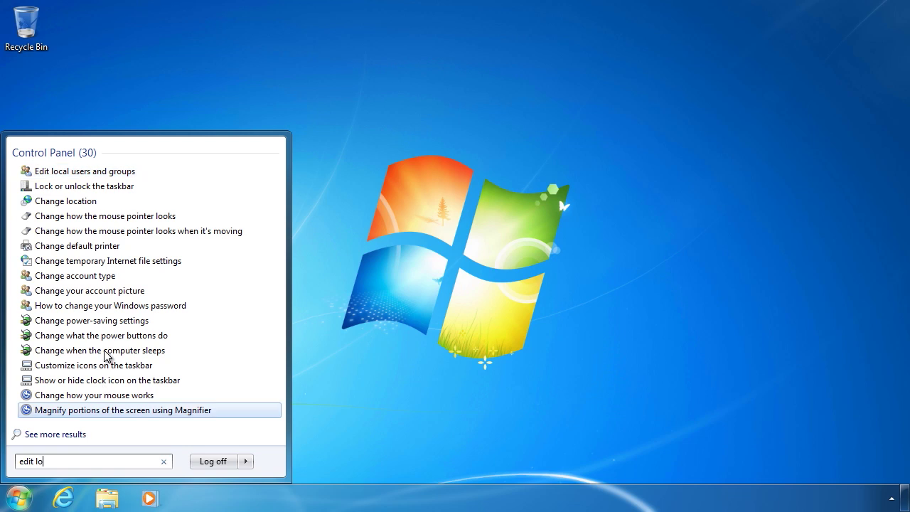
pyautogui.click(128, 179)
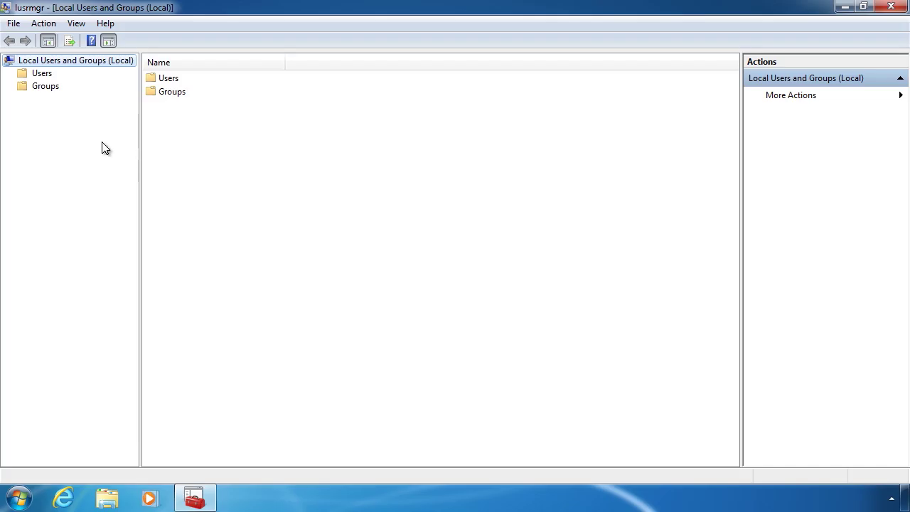
pyautogui.click(37, 85)
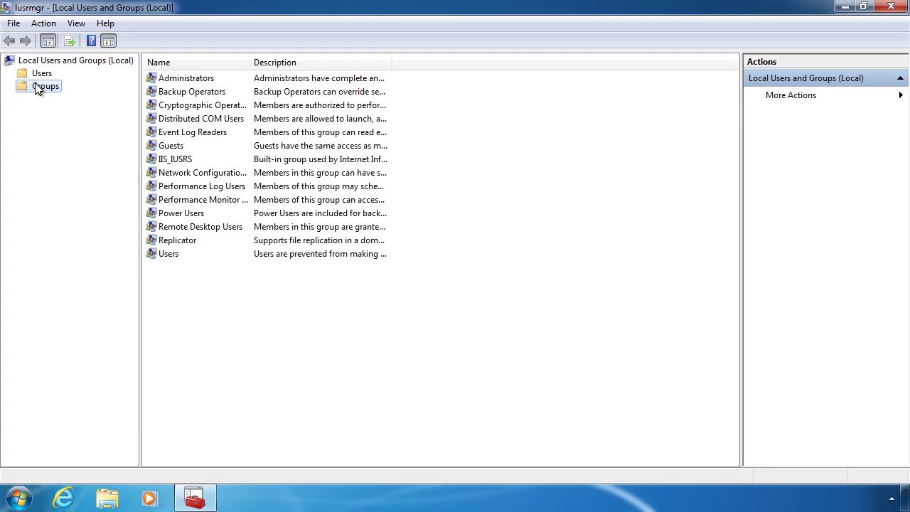
pyautogui.click(174, 137)
pyautogui.rightClick(175, 137)
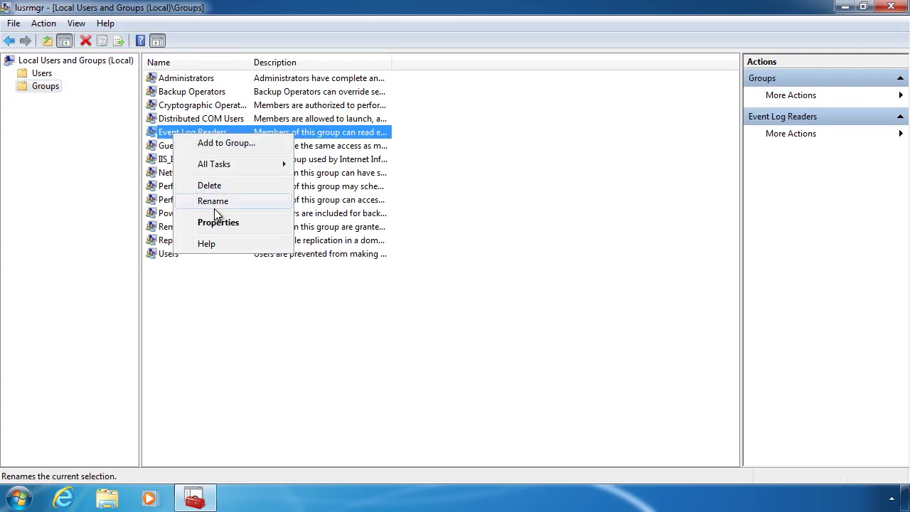
pyautogui.click(274, 224)
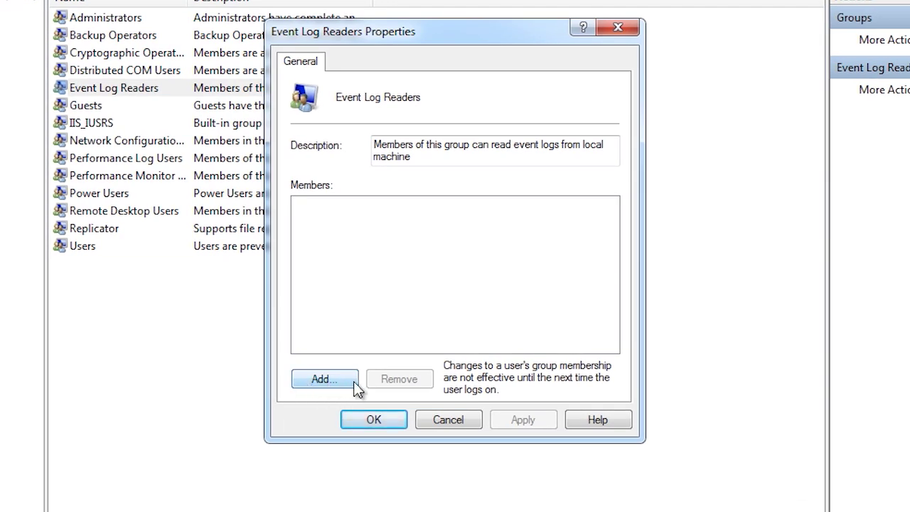
# Step: Include Computers in the searchable object types, add collector1 as a member of Event Log Readers, and save the group
pyautogui.click(355, 383)
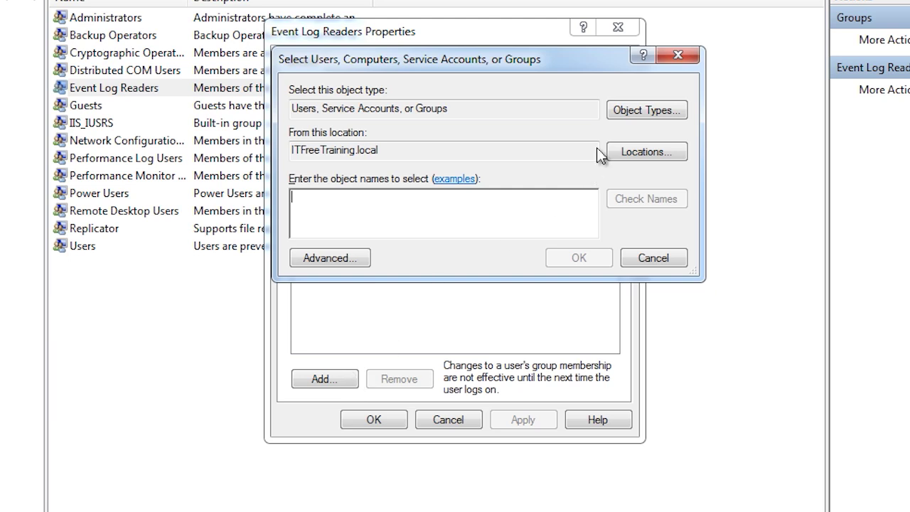
pyautogui.click(672, 115)
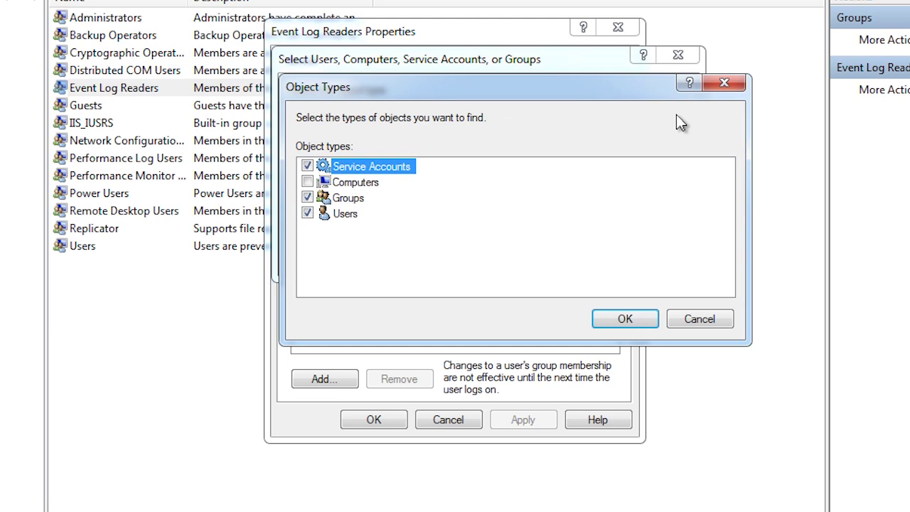
pyautogui.click(307, 182)
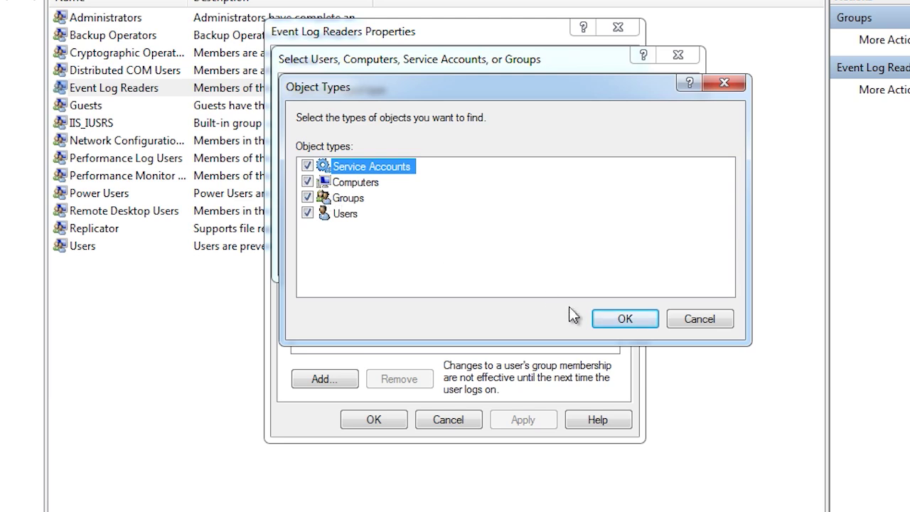
pyautogui.click(605, 321)
pyautogui.write('collector1')
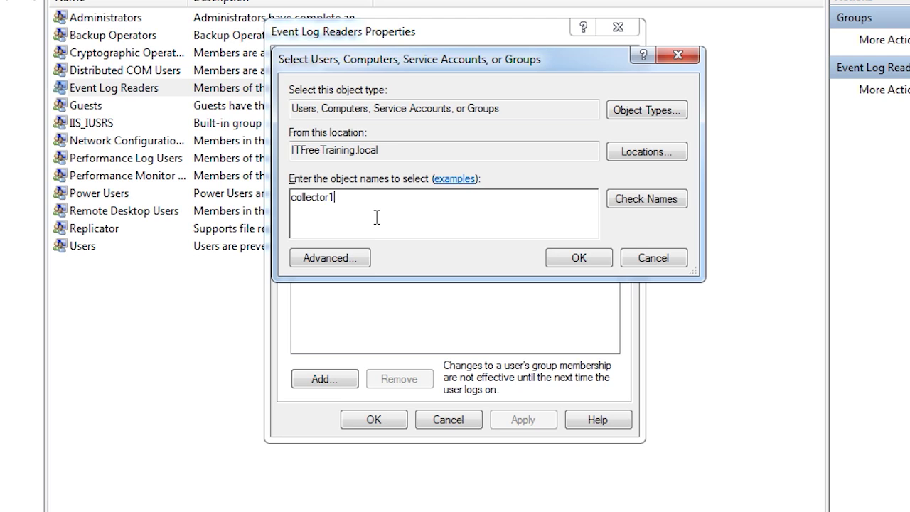
pyautogui.press('Return')
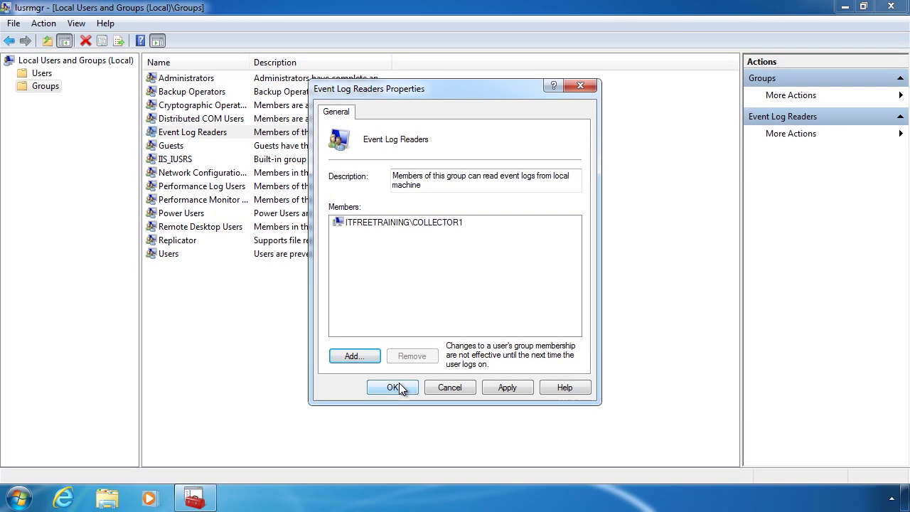
pyautogui.click(383, 421)
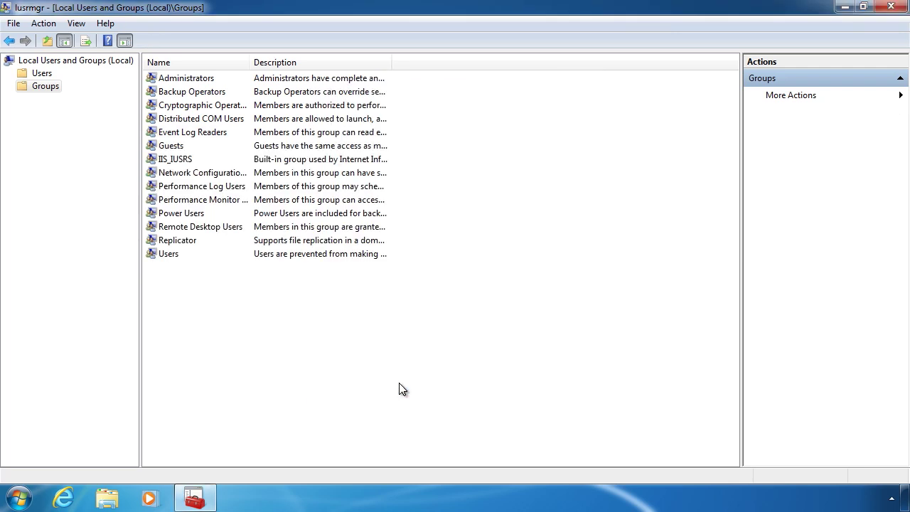
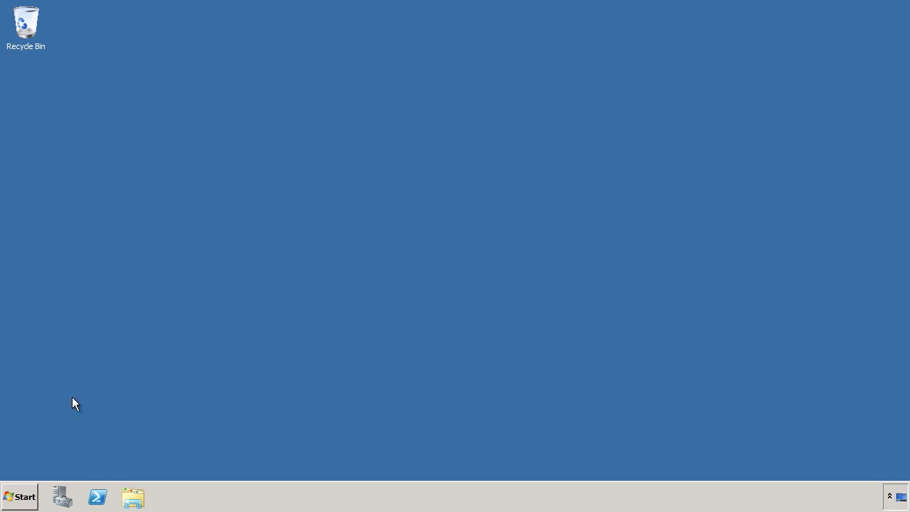
# Step: On the collector server, open a Command Prompt and change to the root of drive C
pyautogui.click(20, 497)
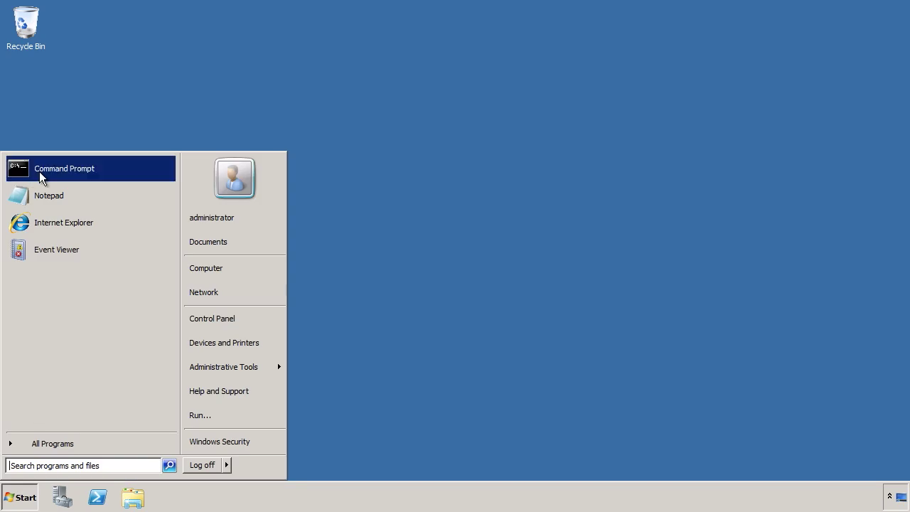
pyautogui.click(130, 170)
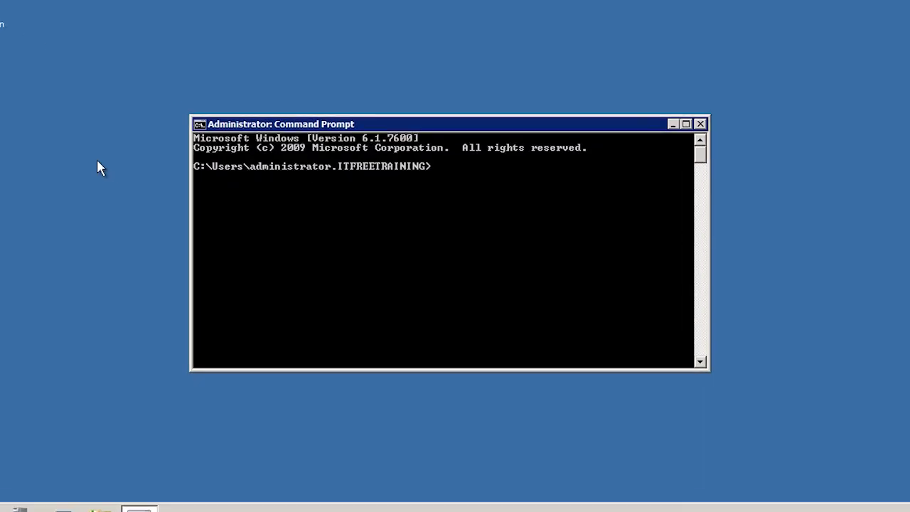
pyautogui.write('cd \\')
pyautogui.press('Return')
# Step: Run wecutil qc, accept the Delay-Start service change with y, and exit the prompt
pyautogui.write('wecutil qc')
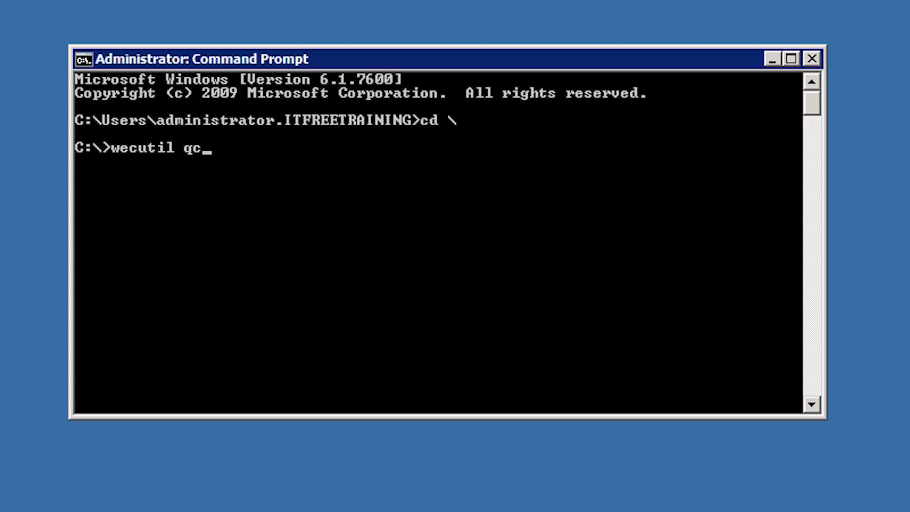
pyautogui.press('Return')
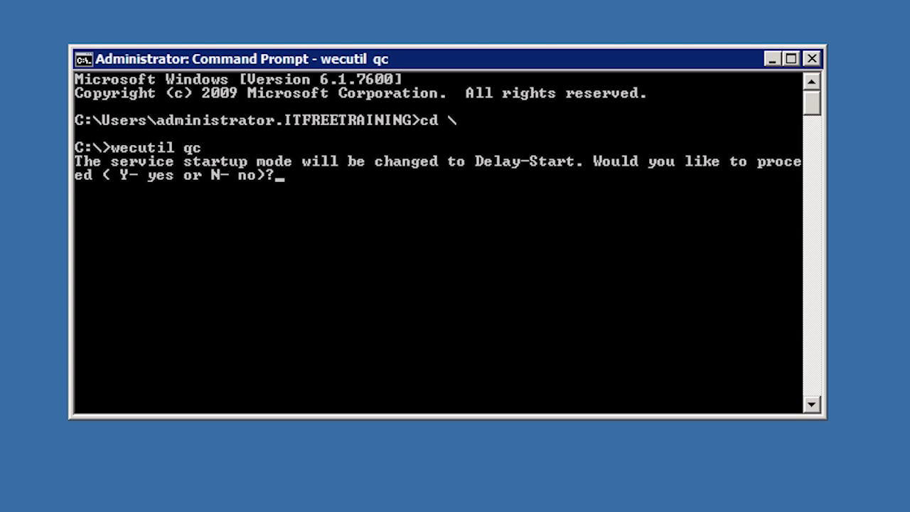
pyautogui.write('y')
pyautogui.press('Return')
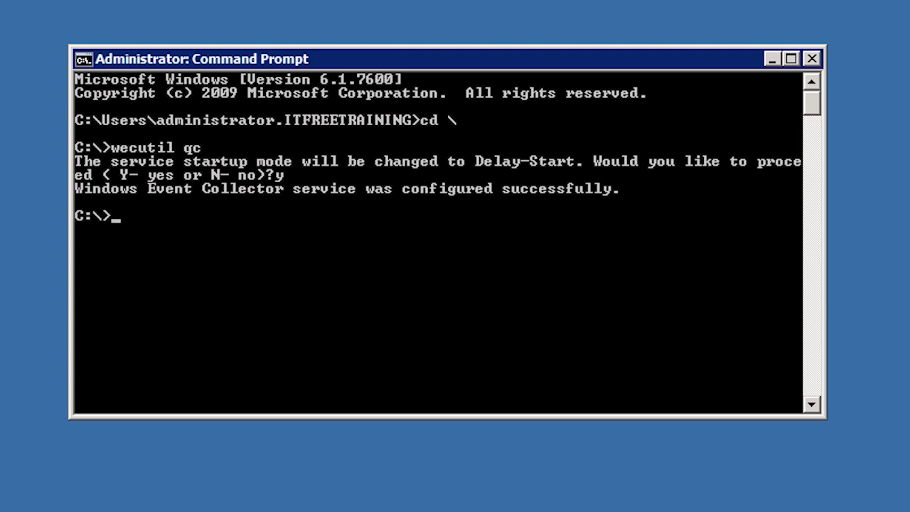
pyautogui.write('exit')
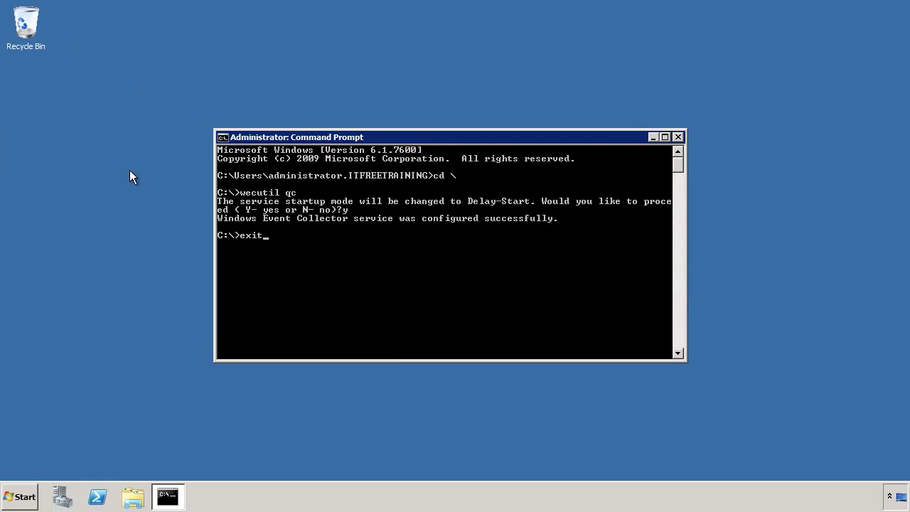
pyautogui.press('Return')
# Step: Open Event Viewer on the server and display its Subscriptions
pyautogui.click(23, 498)
pyautogui.write('eve')
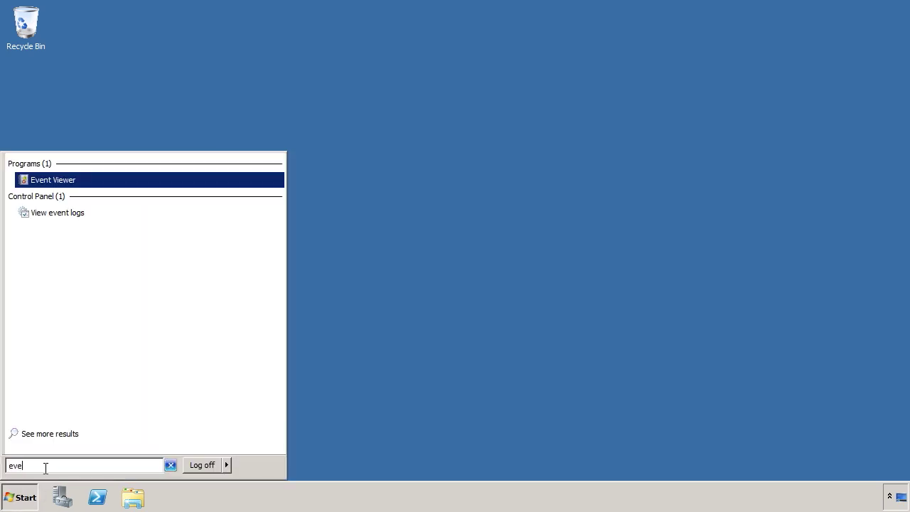
pyautogui.click(121, 187)
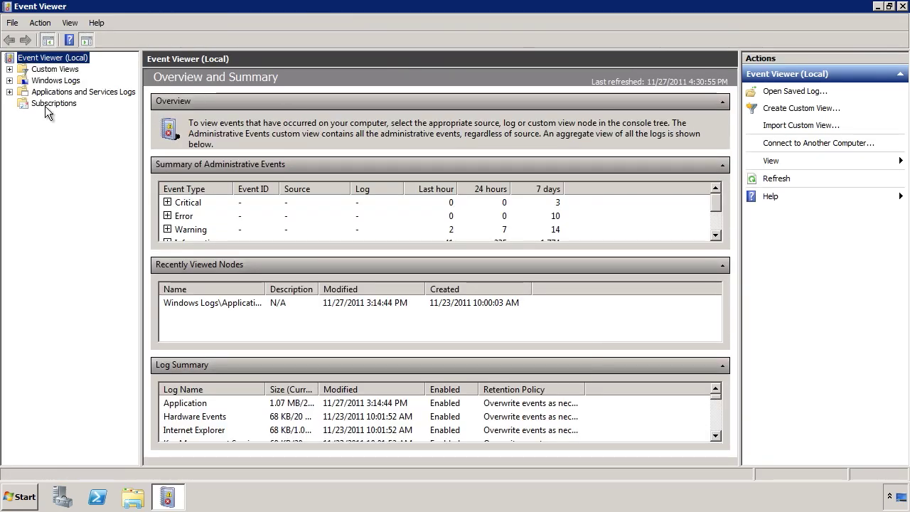
pyautogui.click(32, 104)
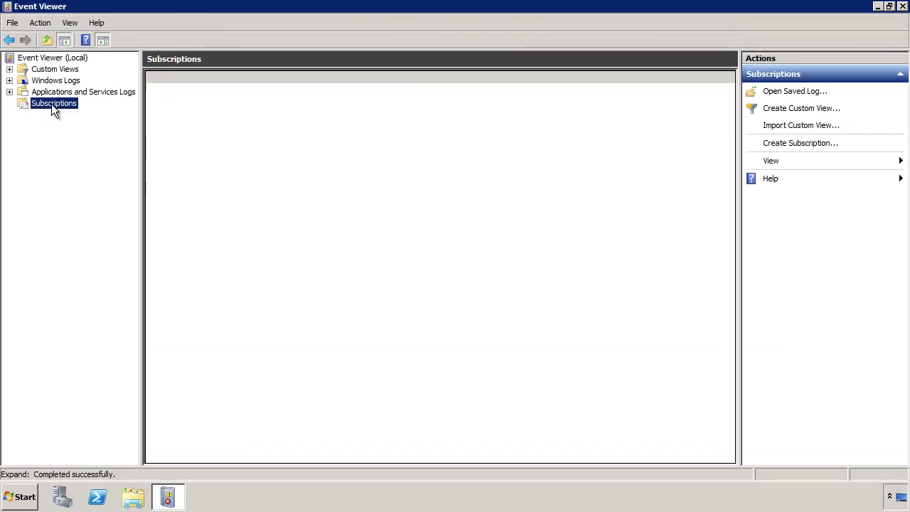
# Step: Create a new subscription named Collected Events with the description "Events collected from desktop computers"
pyautogui.rightClick(75, 105)
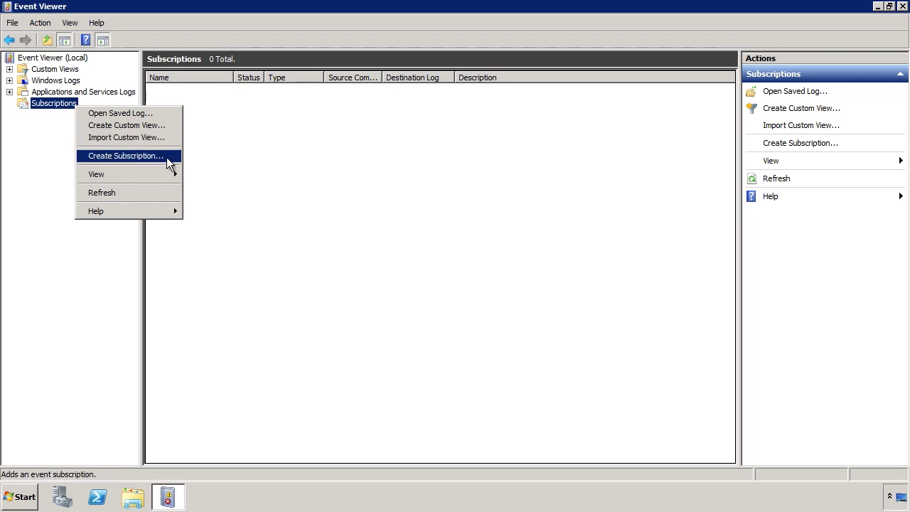
pyautogui.click(168, 157)
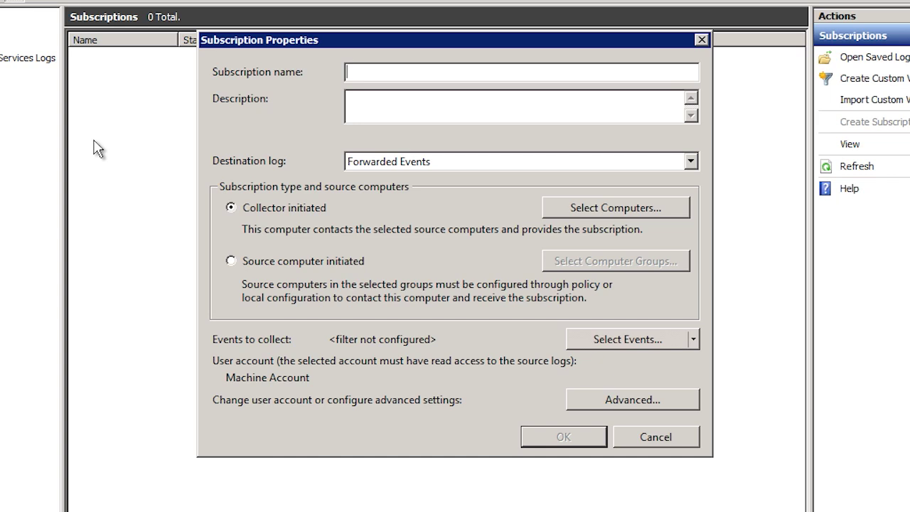
pyautogui.write('Collected Even')
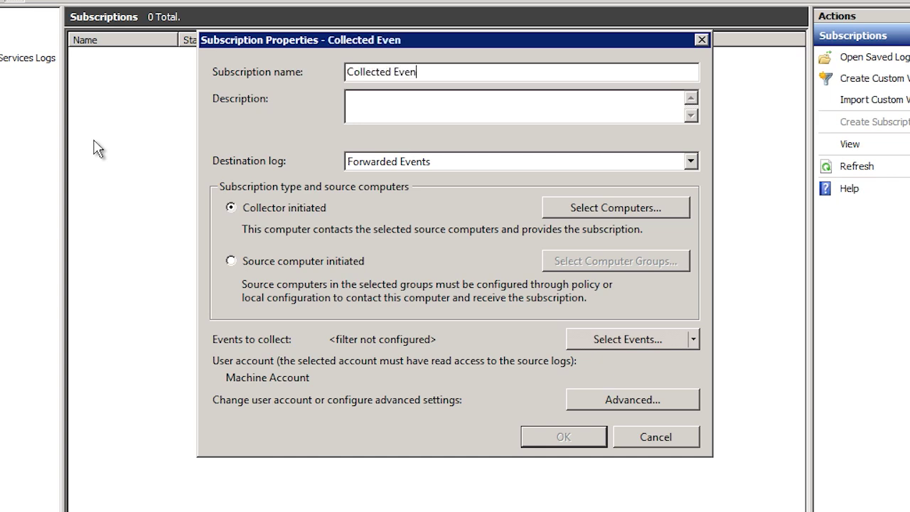
pyautogui.write('ts')
pyautogui.press('Tab')
pyautogui.write('Events collec')
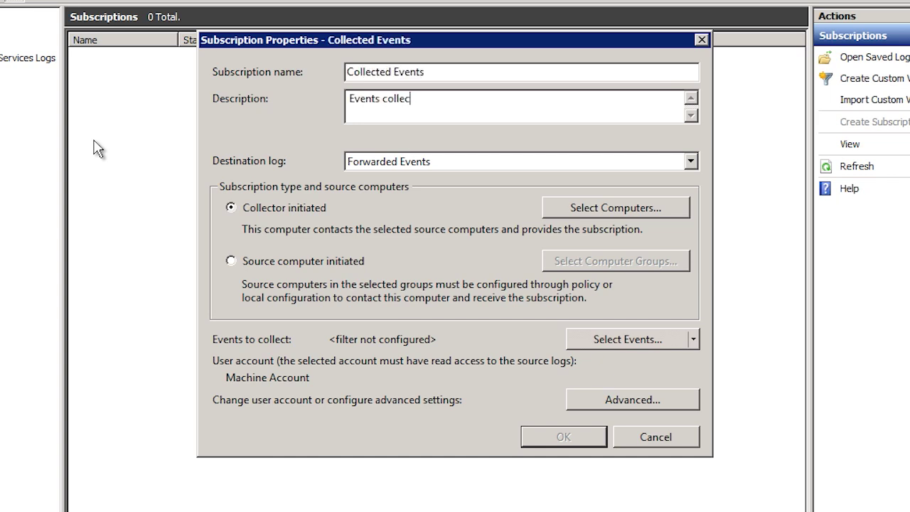
pyautogui.write('ted from desktop ')
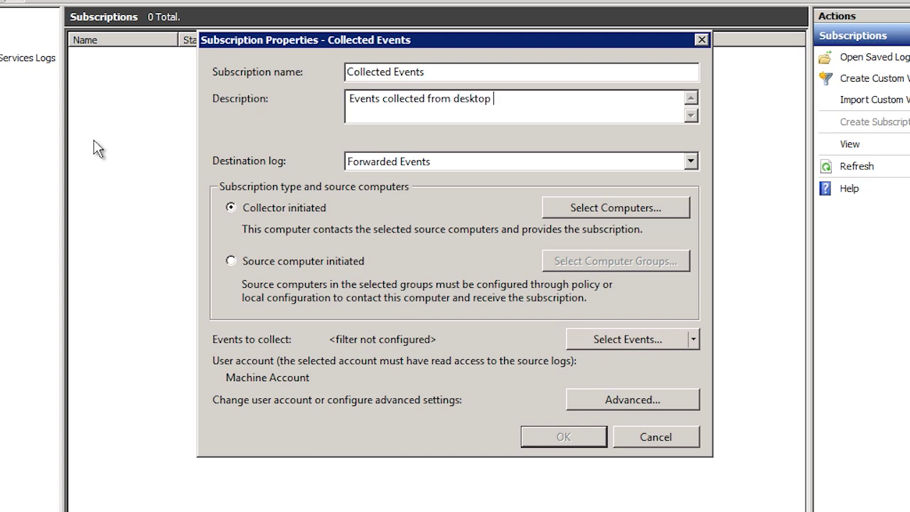
pyautogui.write('computers')
# Step: Review the available destination logs for the subscription, keeping Forwarded Events selected
pyautogui.click(691, 161)
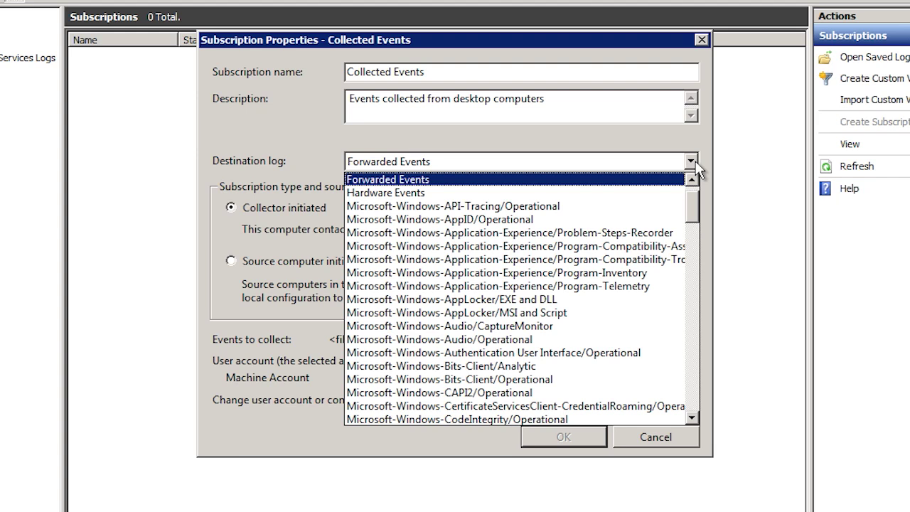
pyautogui.scroll(2, 696, 201)
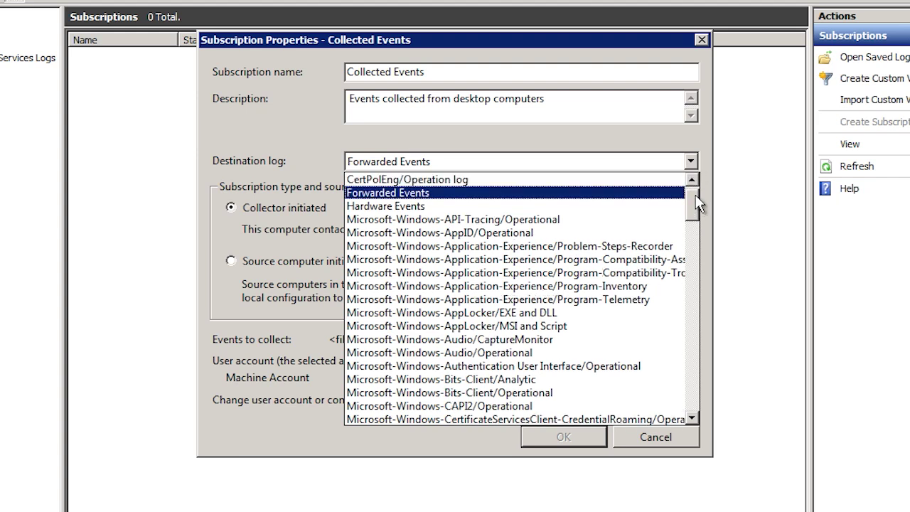
pyautogui.moveTo(696, 201); pyautogui.dragTo(694, 408)
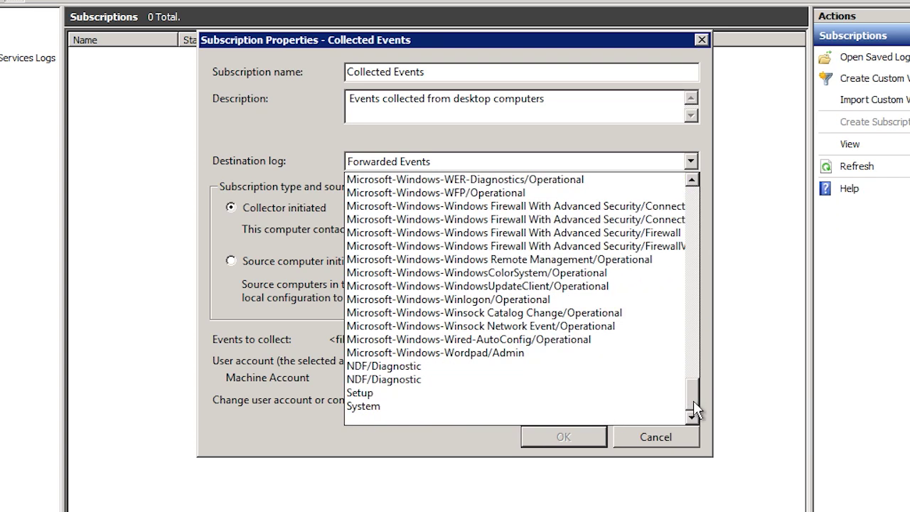
pyautogui.click(355, 162)
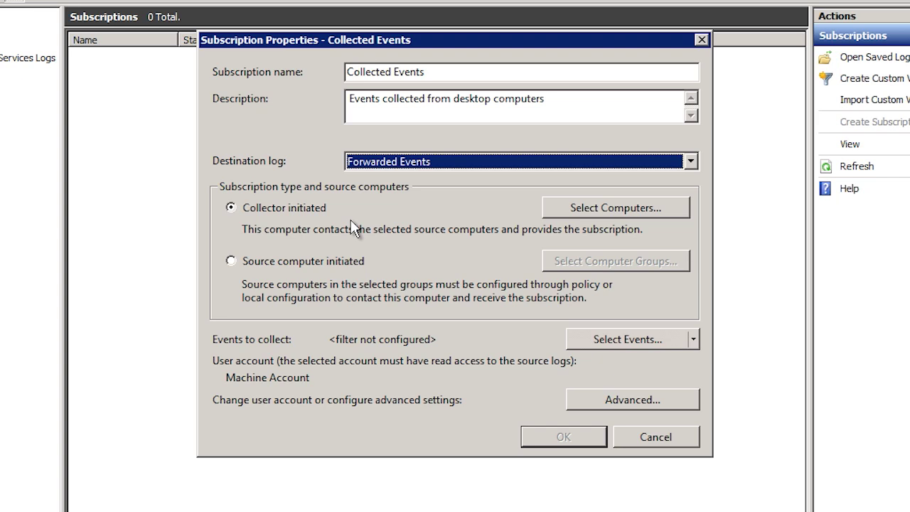
# Step: Add the domain computer forwarder1 as a source computer for the collector-initiated subscription
pyautogui.click(661, 217)
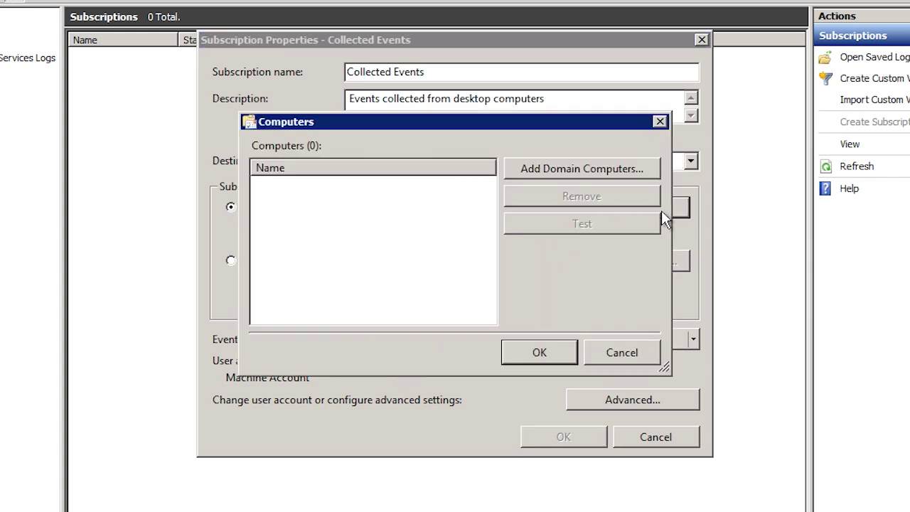
pyautogui.click(576, 174)
pyautogui.write('for')
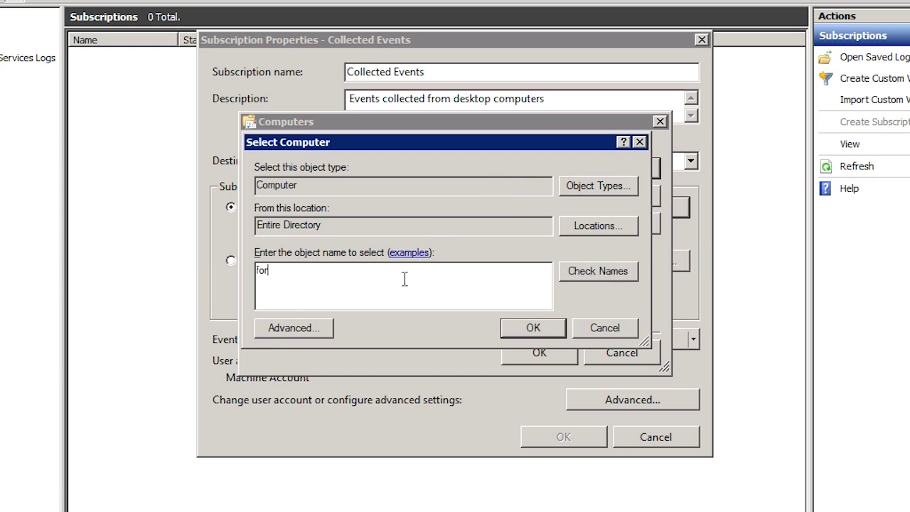
pyautogui.write('warder1')
pyautogui.press('Return')
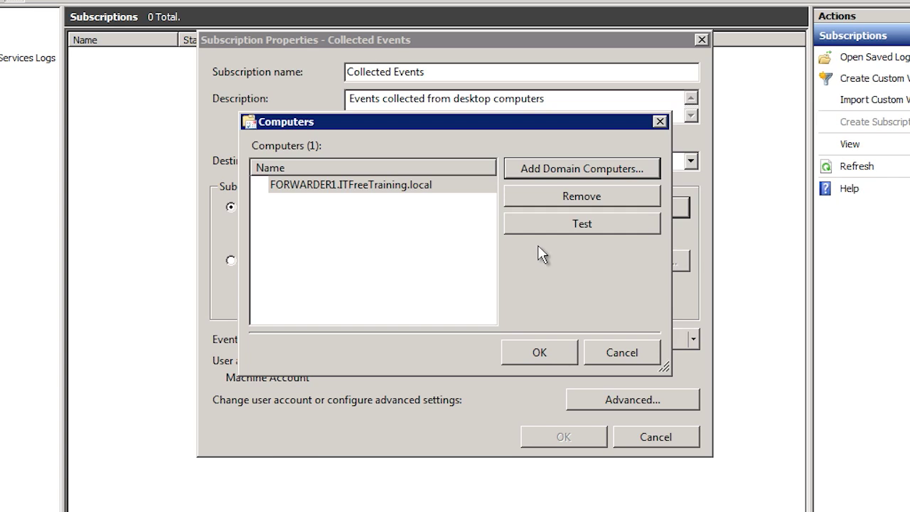
# Step: Test connectivity to the FORWARDER1 source computer and accept the computer list
pyautogui.click(624, 226)
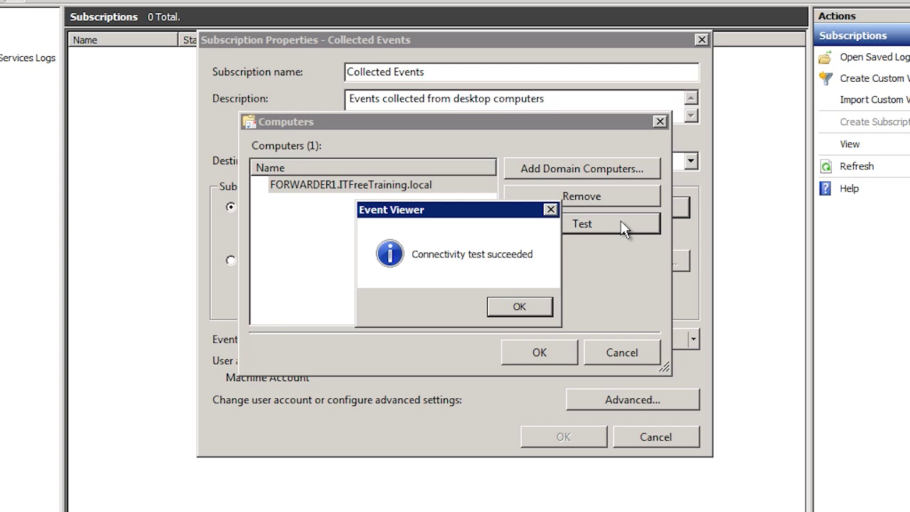
pyautogui.click(519, 307)
pyautogui.click(542, 352)
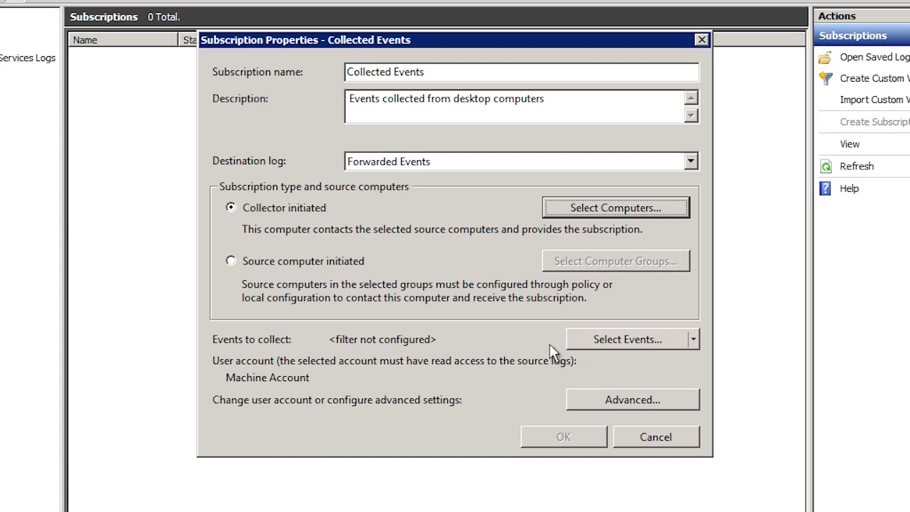
# Step: Edit the subscription's event filter to collect Critical and Error events from all Windows Logs
pyautogui.click(691, 339)
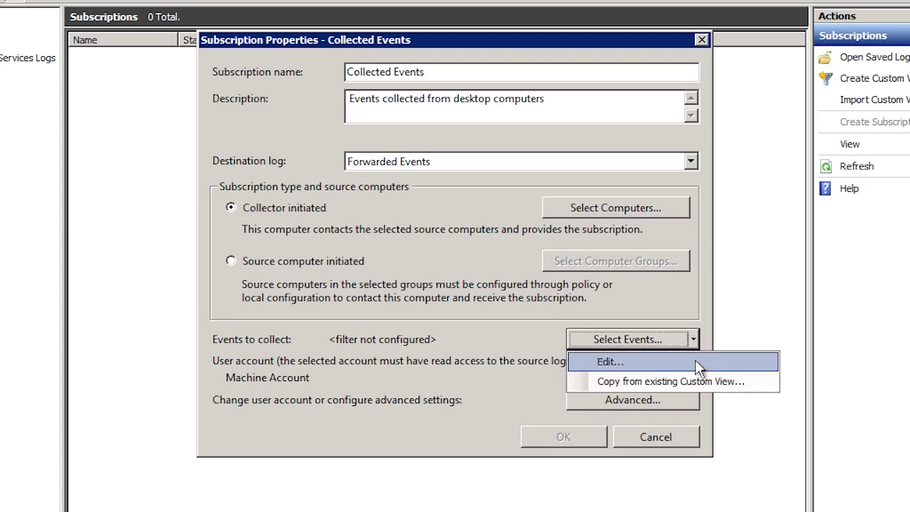
pyautogui.click(693, 362)
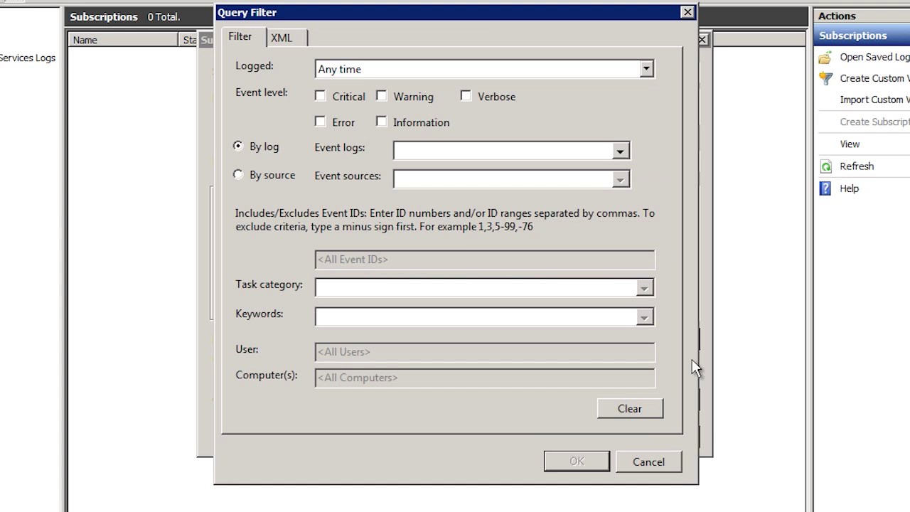
pyautogui.click(321, 96)
pyautogui.click(336, 129)
pyautogui.click(619, 151)
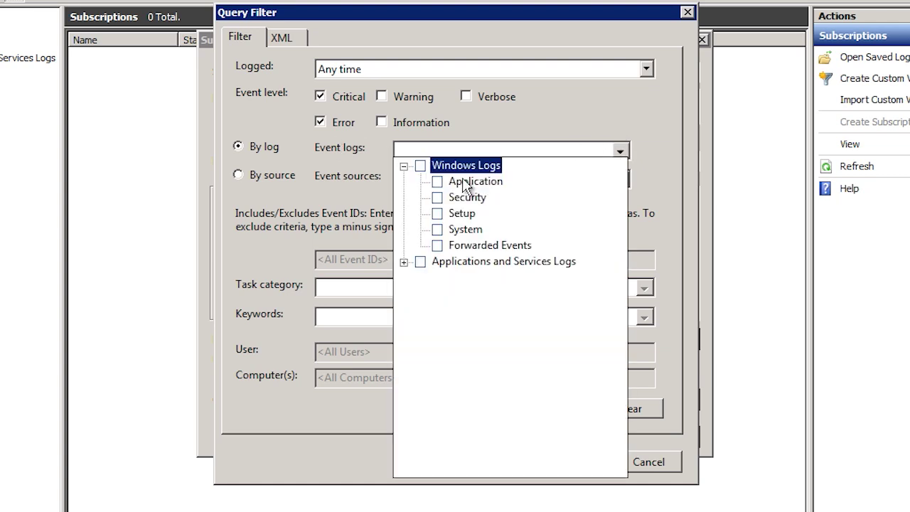
pyautogui.click(420, 166)
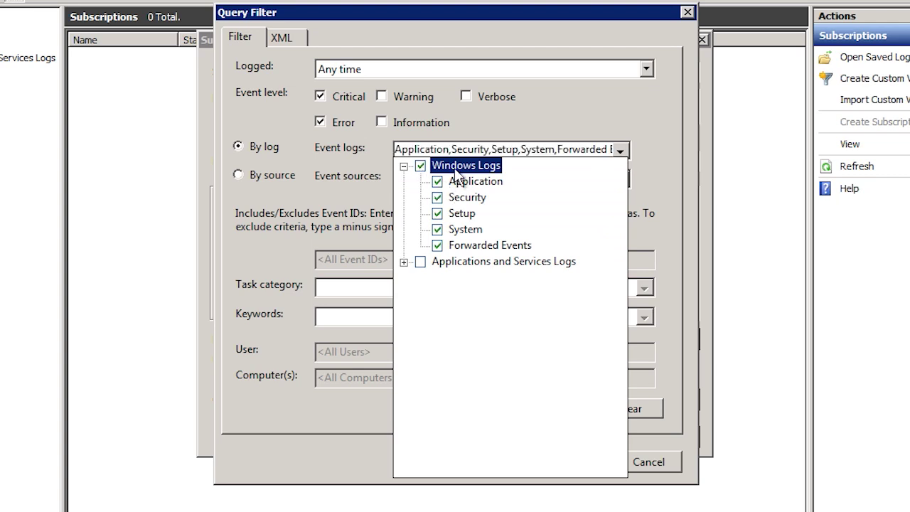
pyautogui.click(653, 155)
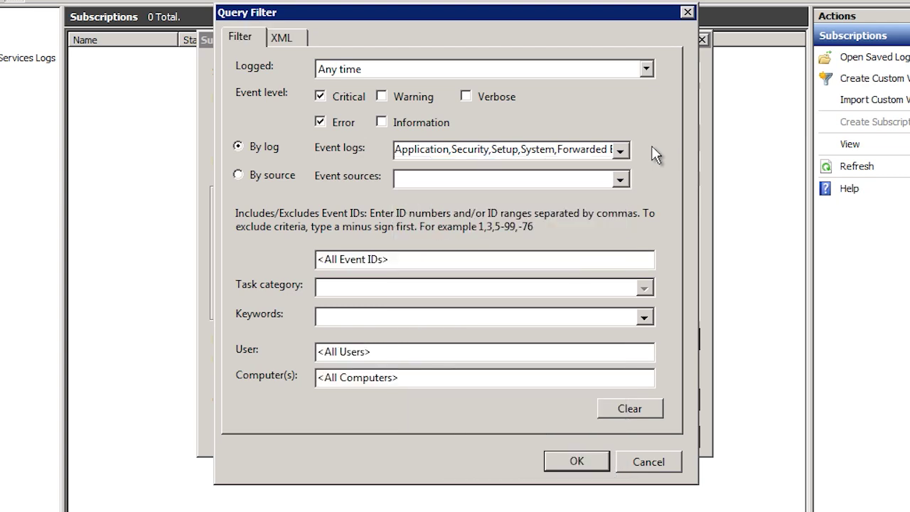
# Step: Examine the event sources and keywords available in the query filter without selecting any
pyautogui.click(620, 180)
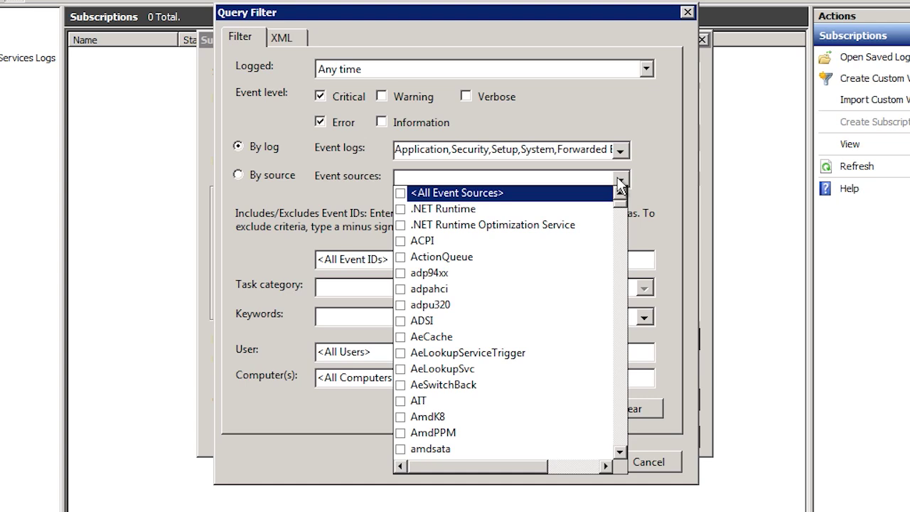
pyautogui.click(657, 177)
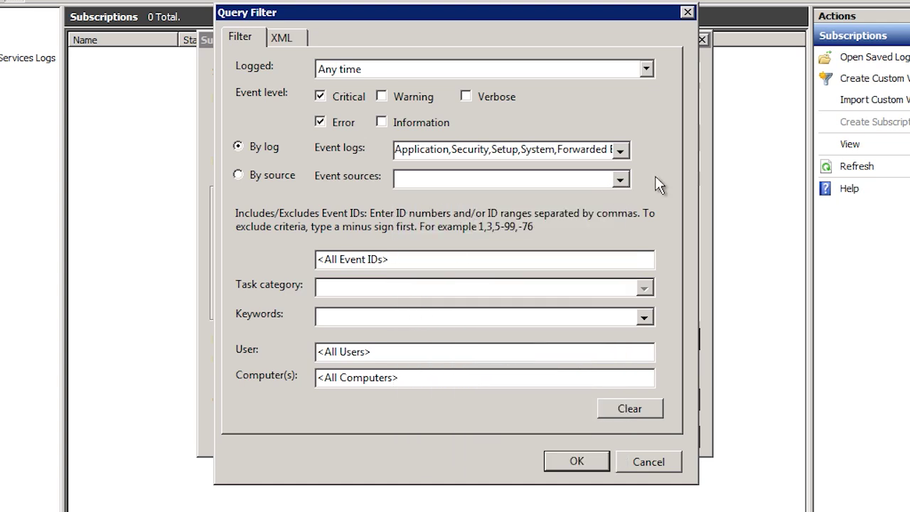
pyautogui.click(399, 319)
pyautogui.click(642, 317)
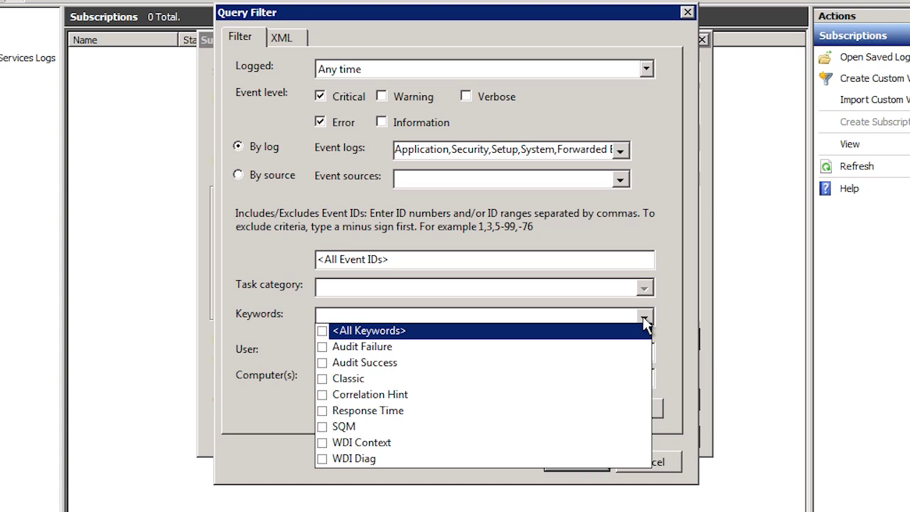
pyautogui.click(643, 317)
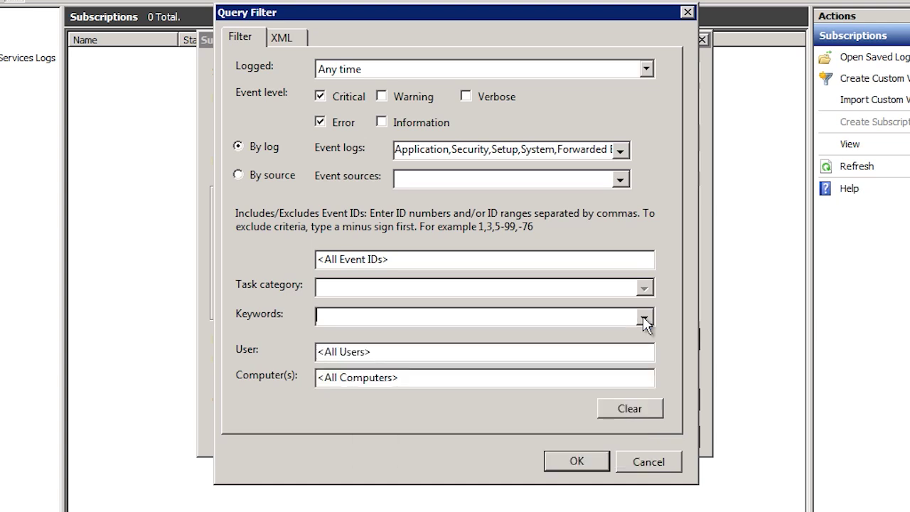